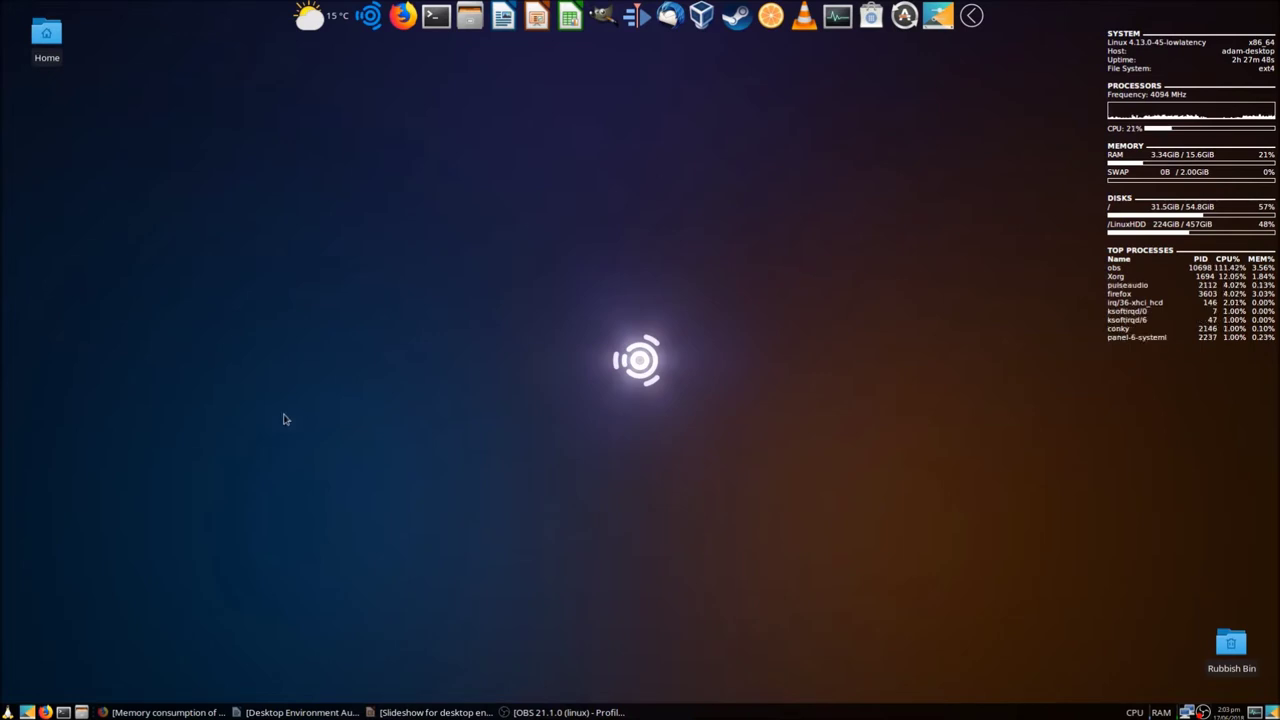
- Open the Whisker application menu and dismiss it without launching anything
left_click(7, 712)
left_click(656, 231)
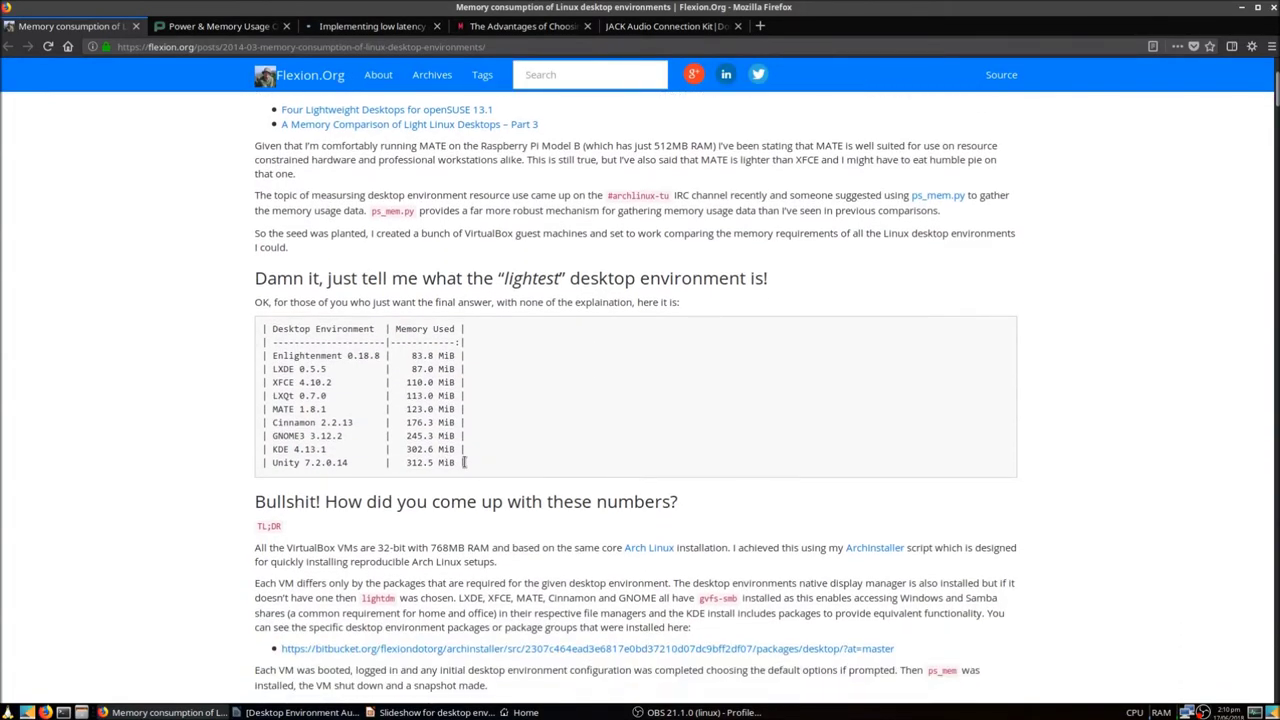
- Highlight the rows of the desktop-environment memory table, then clear the selection
left_click_drag(466, 463, 258, 334)
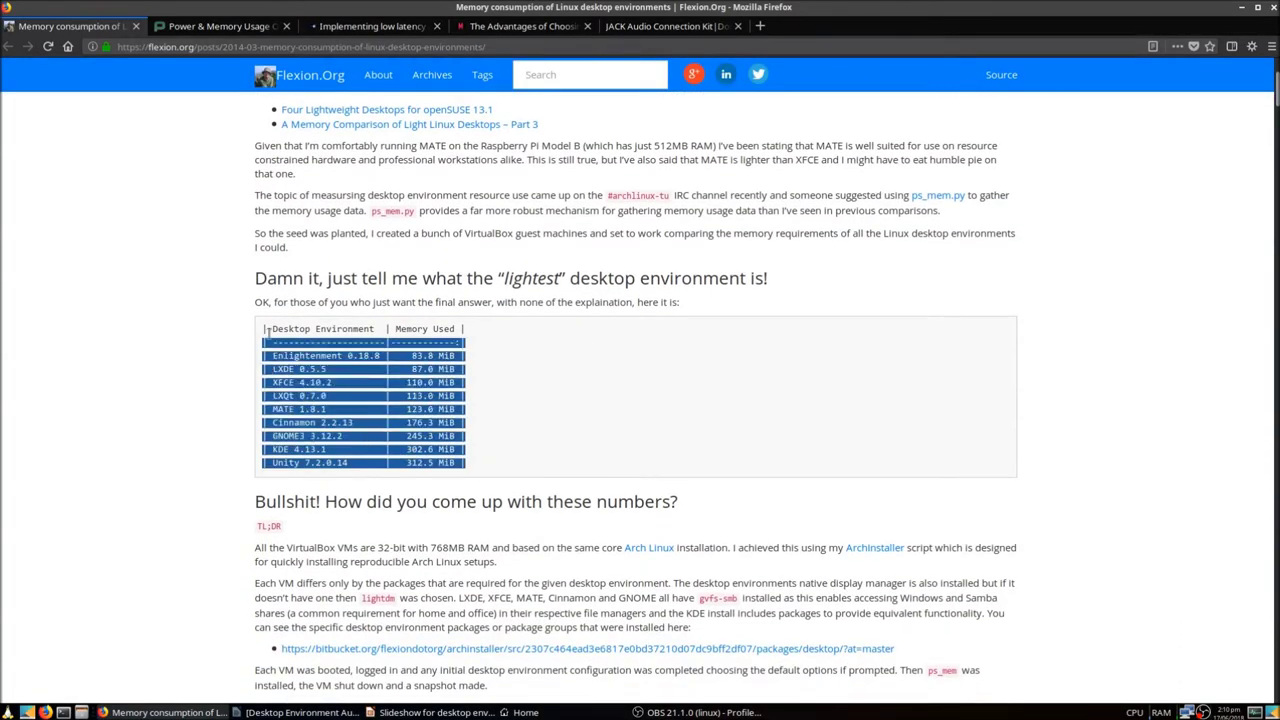
left_click(322, 343)
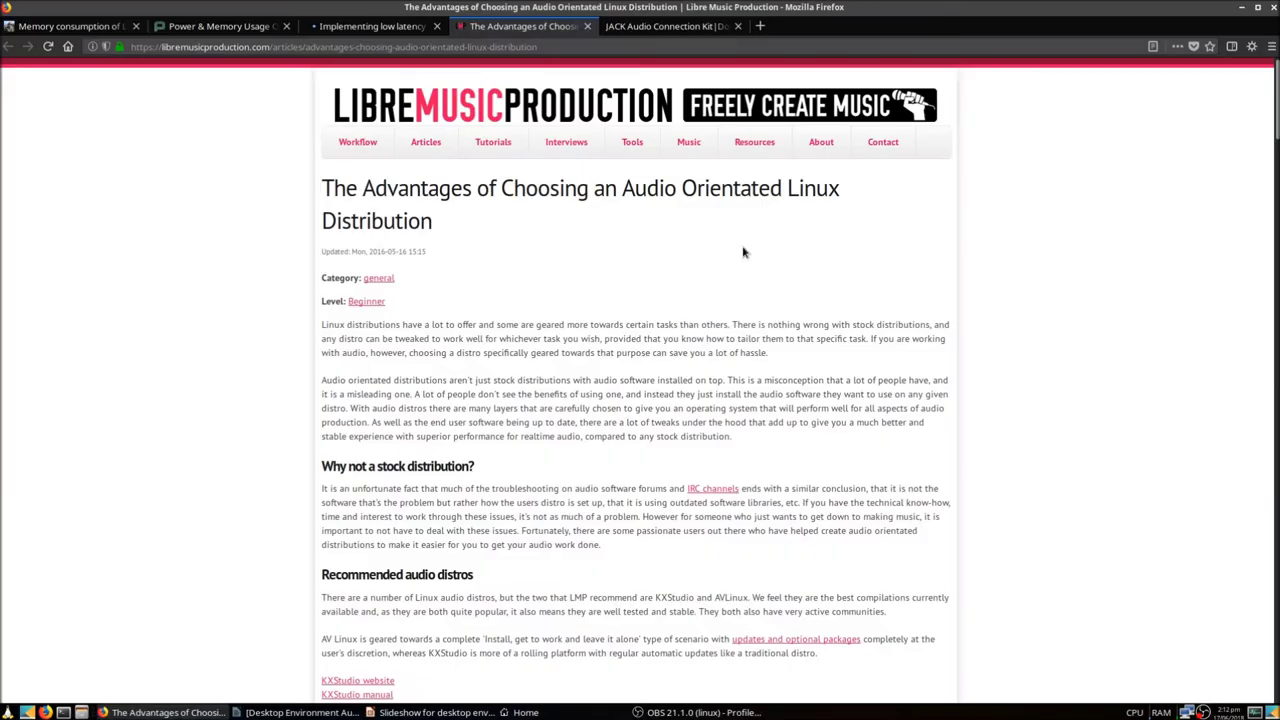
- Scroll through the audio-distribution article, briefly glancing at the Implementing low latency tab
scroll(640, 380, "down", 2)
scroll(640, 380, "down", 3)
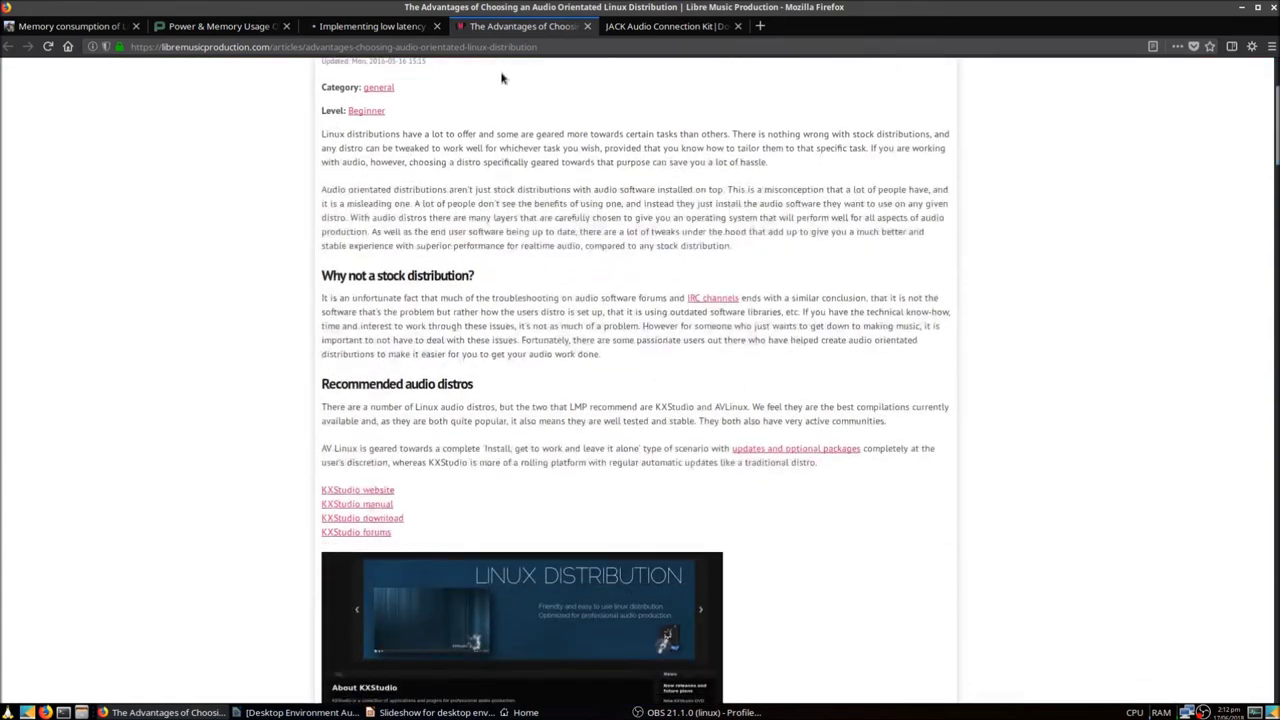
left_click(360, 30)
left_click(520, 26)
scroll(1275, 152, "down", 3)
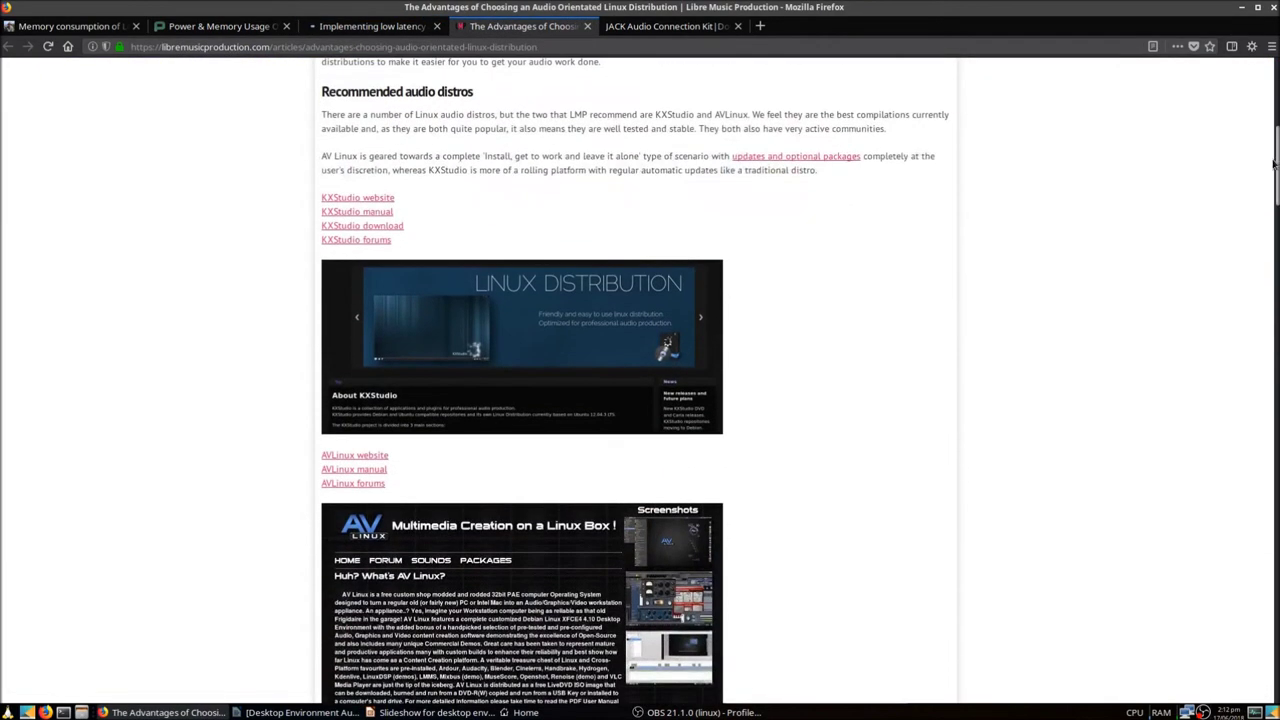
scroll(640, 380, "down", 8)
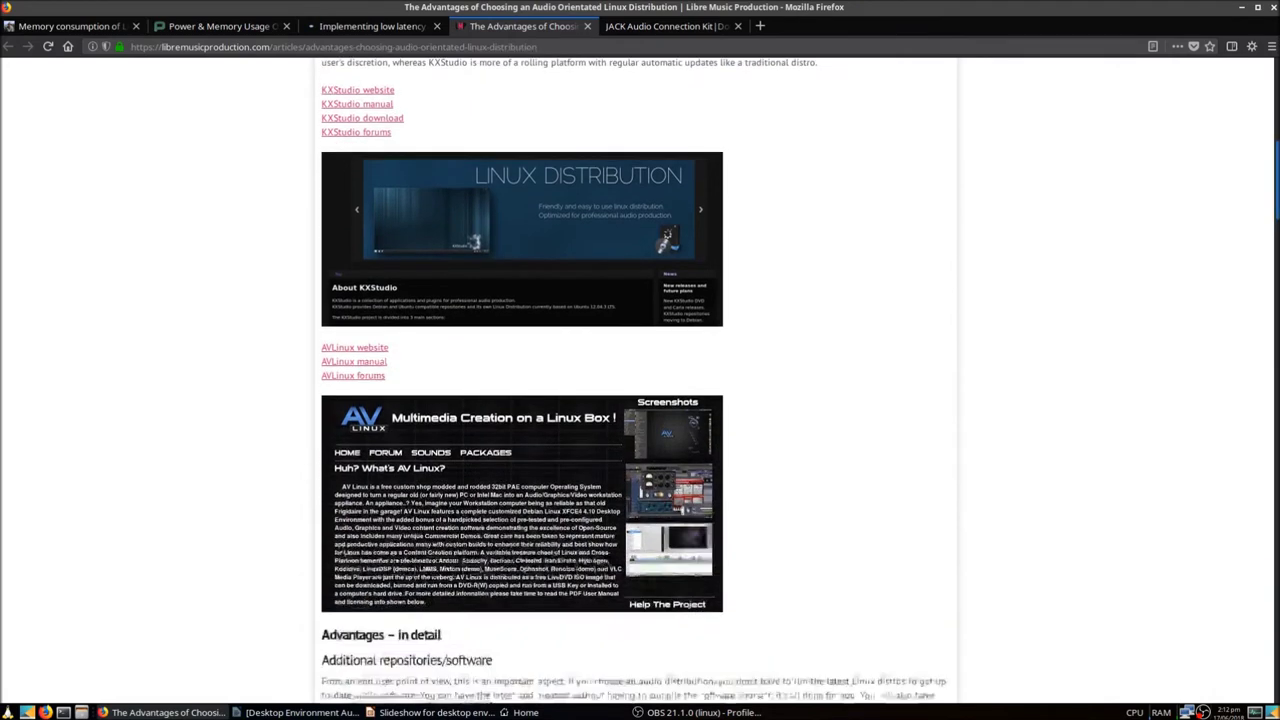
scroll(1165, 265, "down", 2)
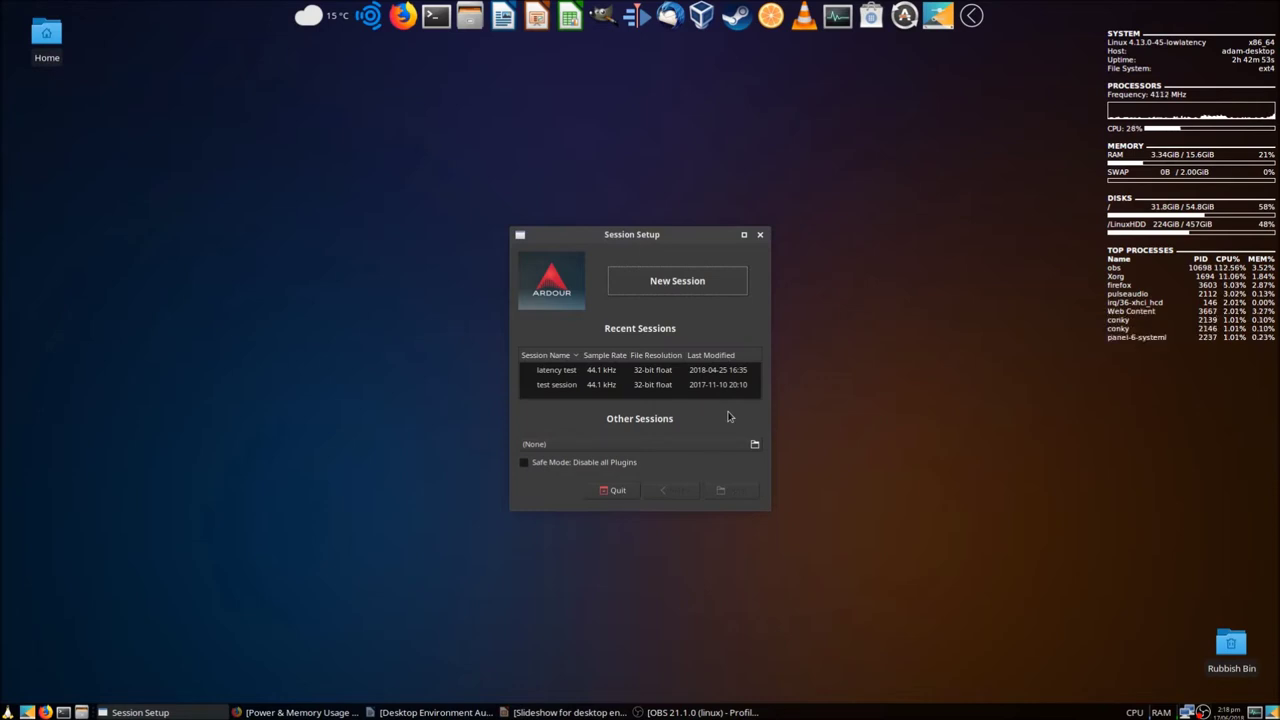
- Open 'test session' using JACK with the M-Track Plus device, then launch Calibrate Audio
left_click(576, 388)
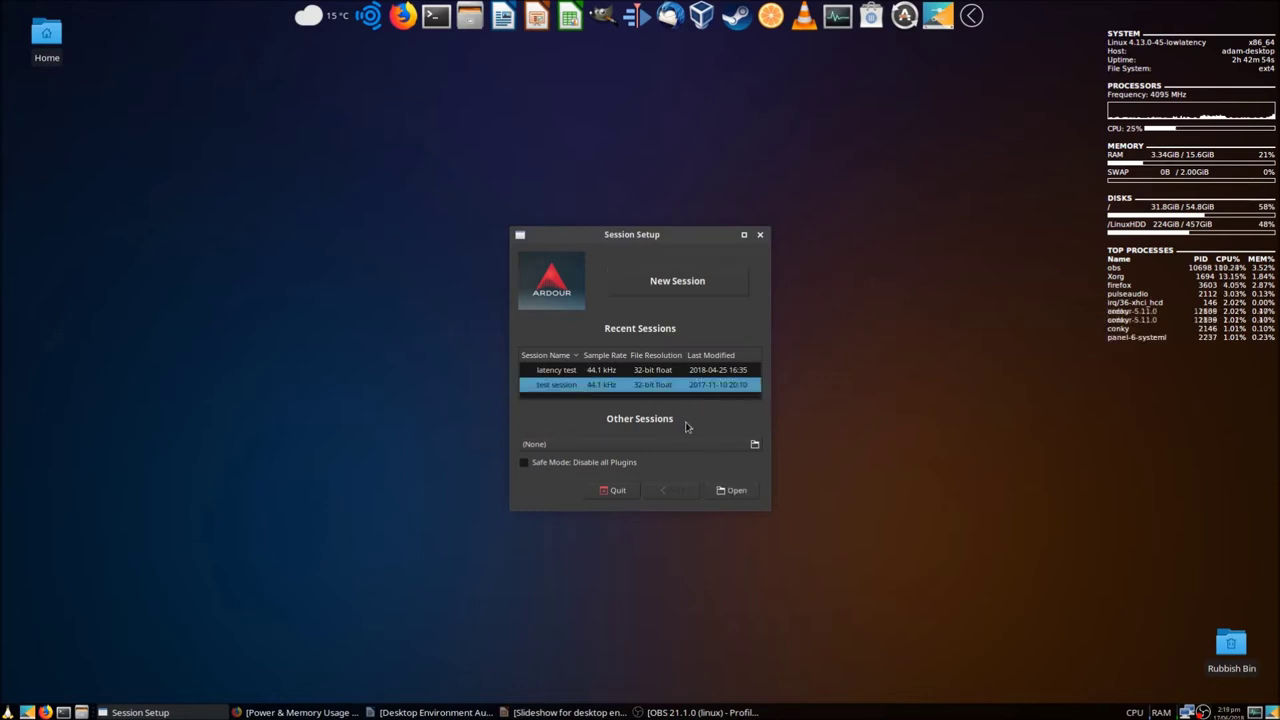
left_click(734, 489)
left_click(642, 266)
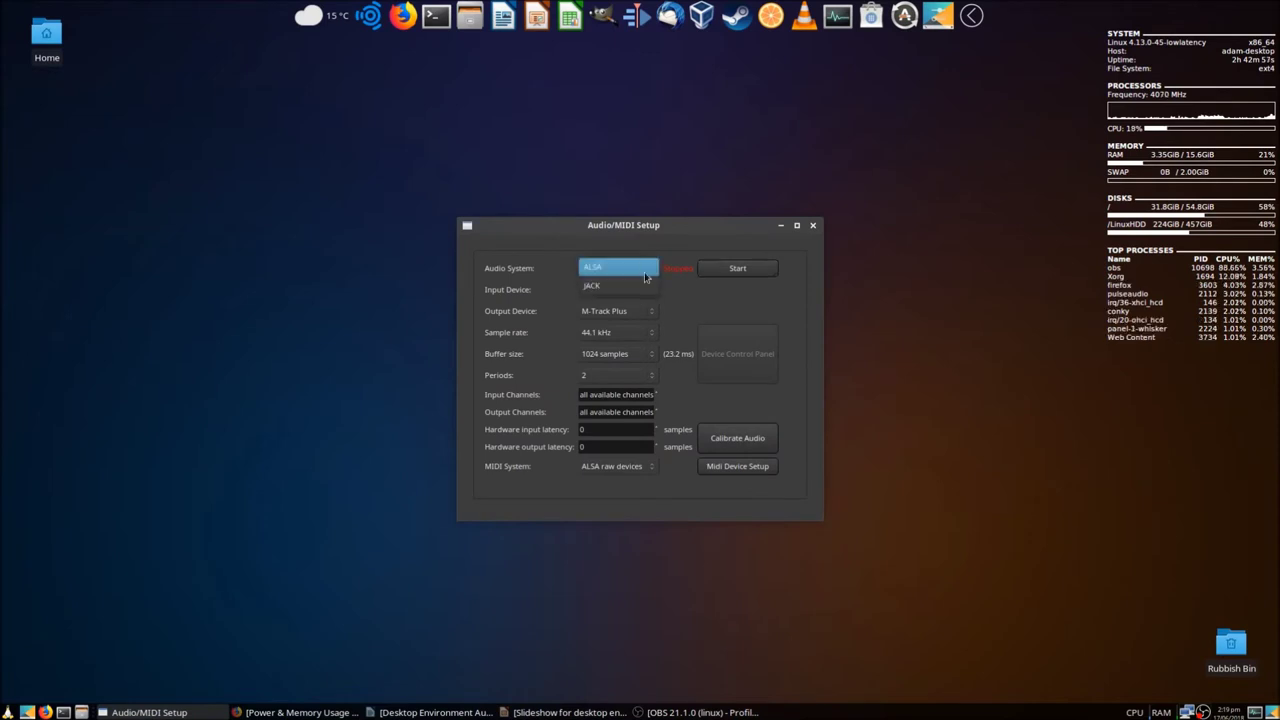
left_click(648, 279)
left_click(689, 311)
left_click(628, 332)
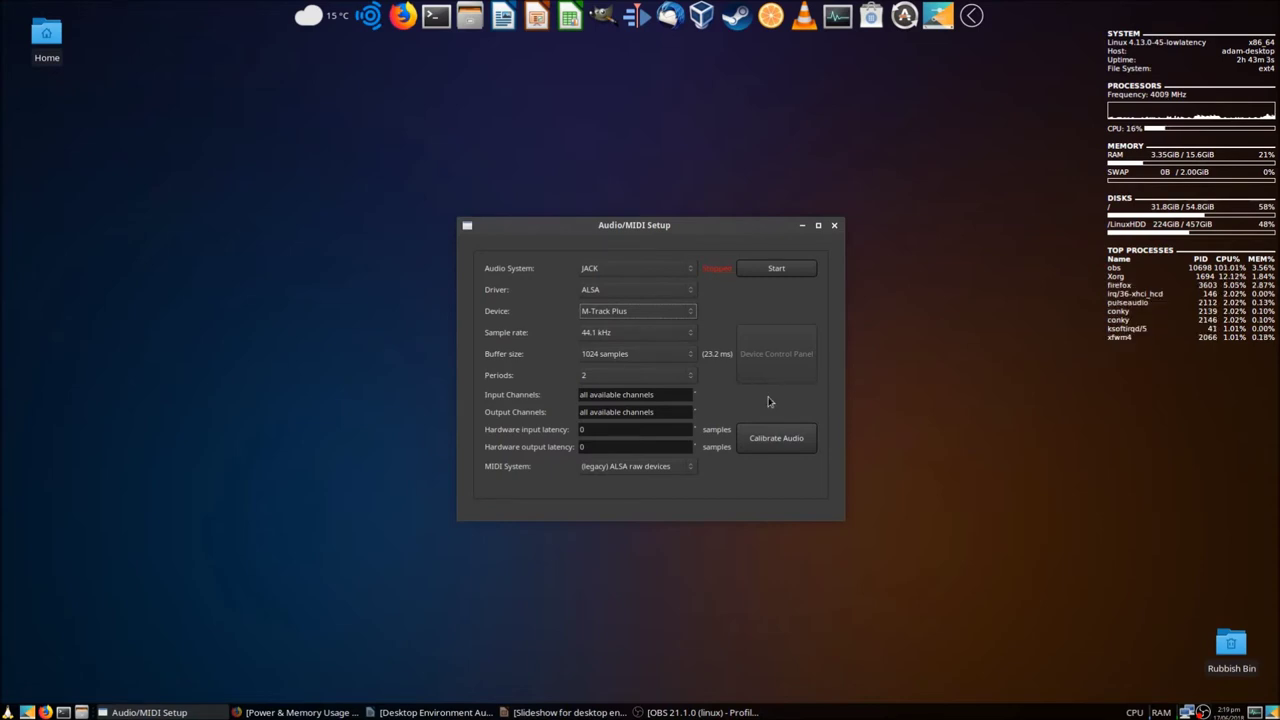
left_click(772, 440)
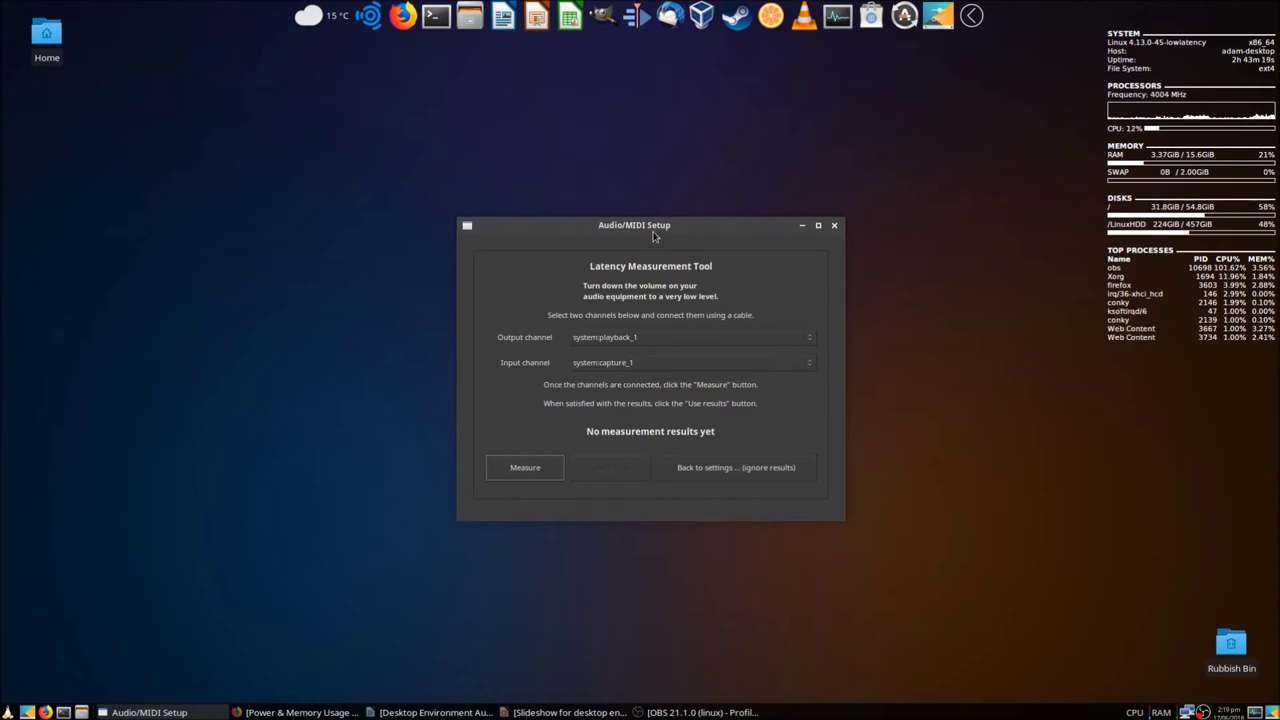
left_click(666, 340)
left_click(666, 340)
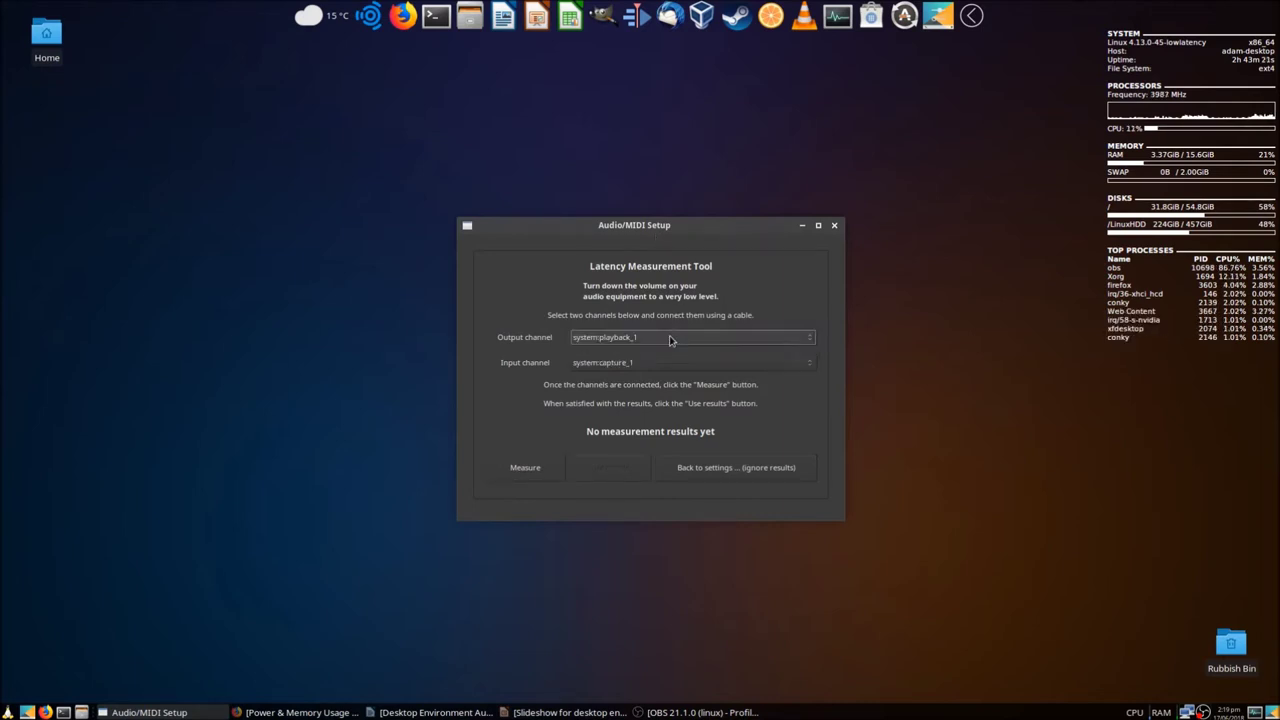
left_click(670, 364)
left_click(690, 289)
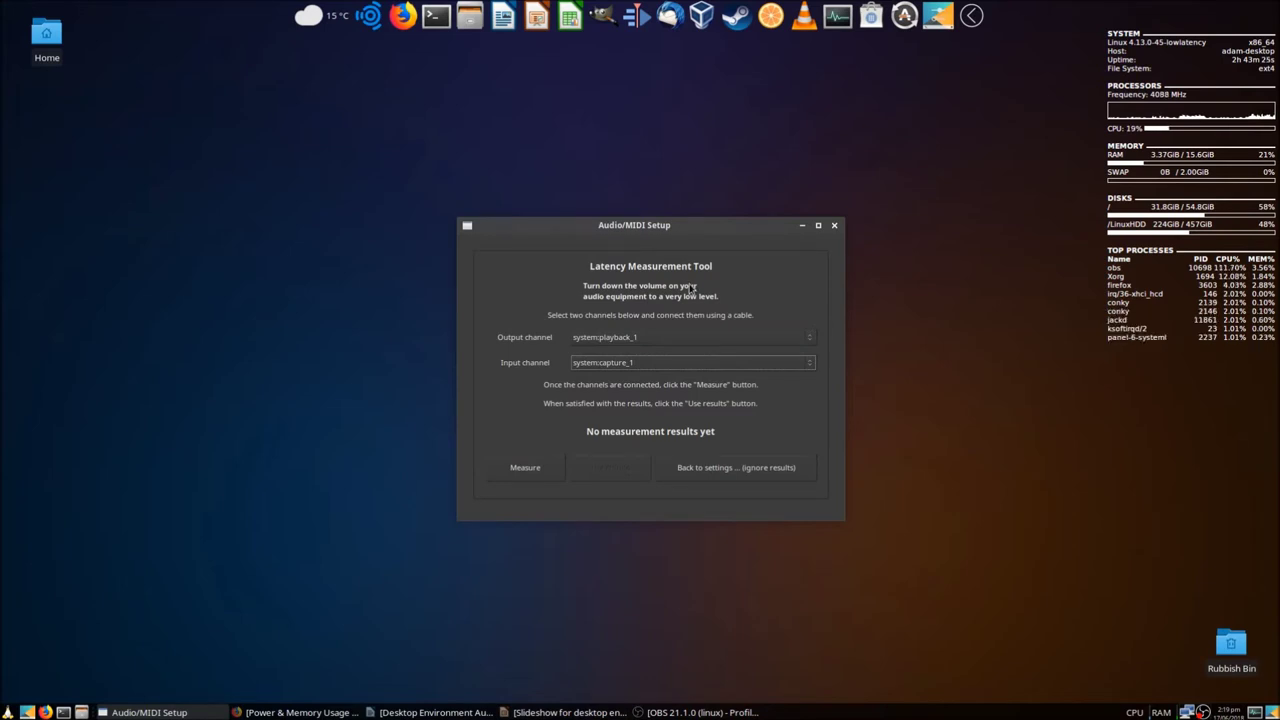
key("Tab")
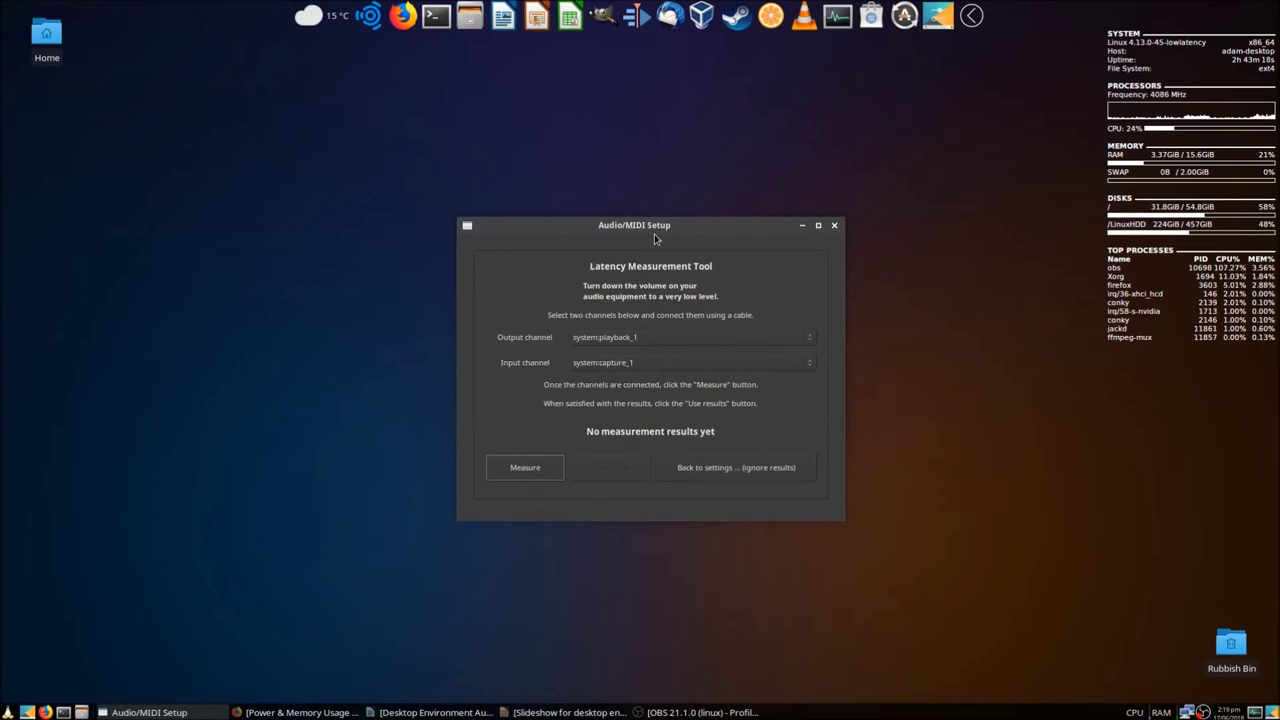
left_click(666, 340)
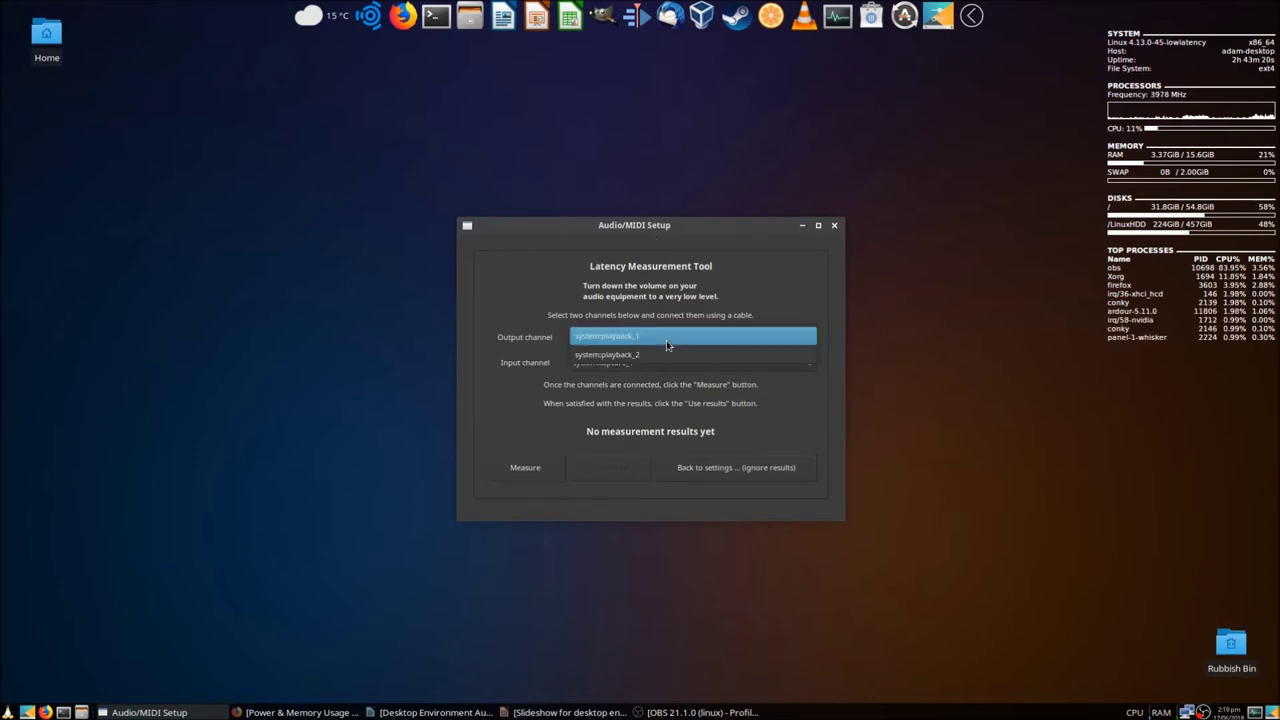
left_click(669, 337)
left_click(669, 362)
left_click(669, 364)
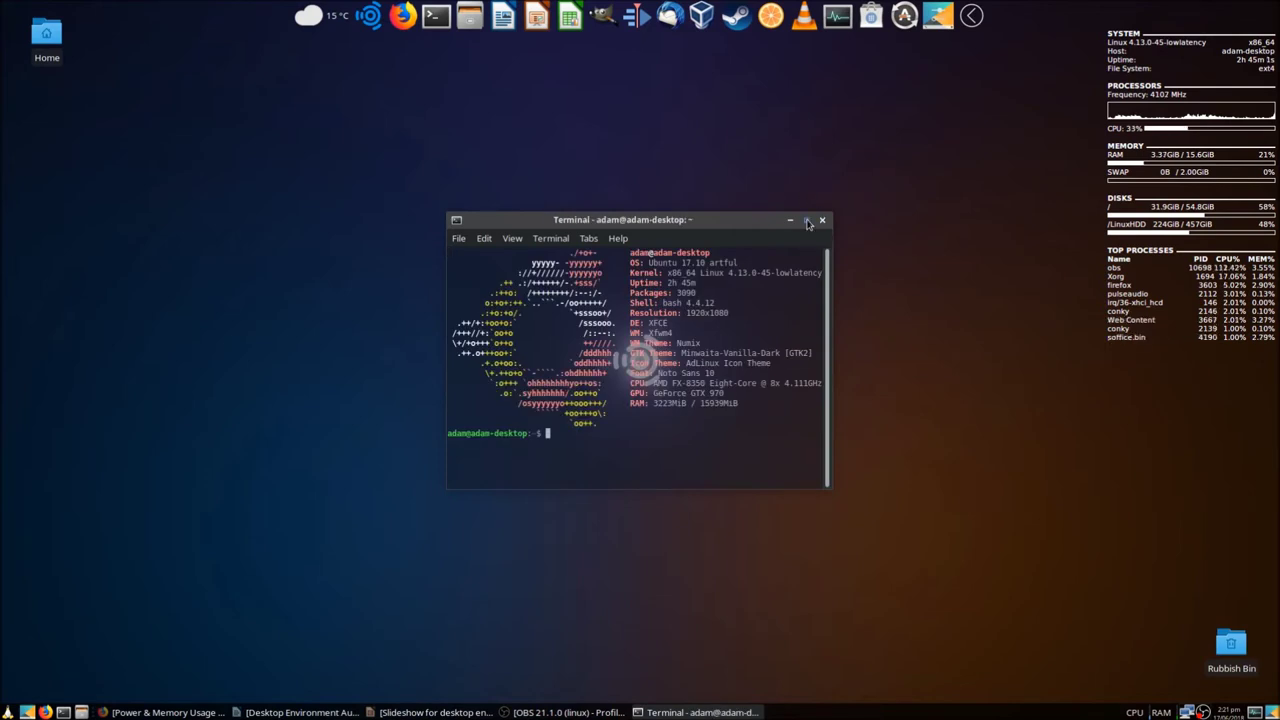
- Maximize the Xfce Terminal window to fill the screen
left_click(809, 218)
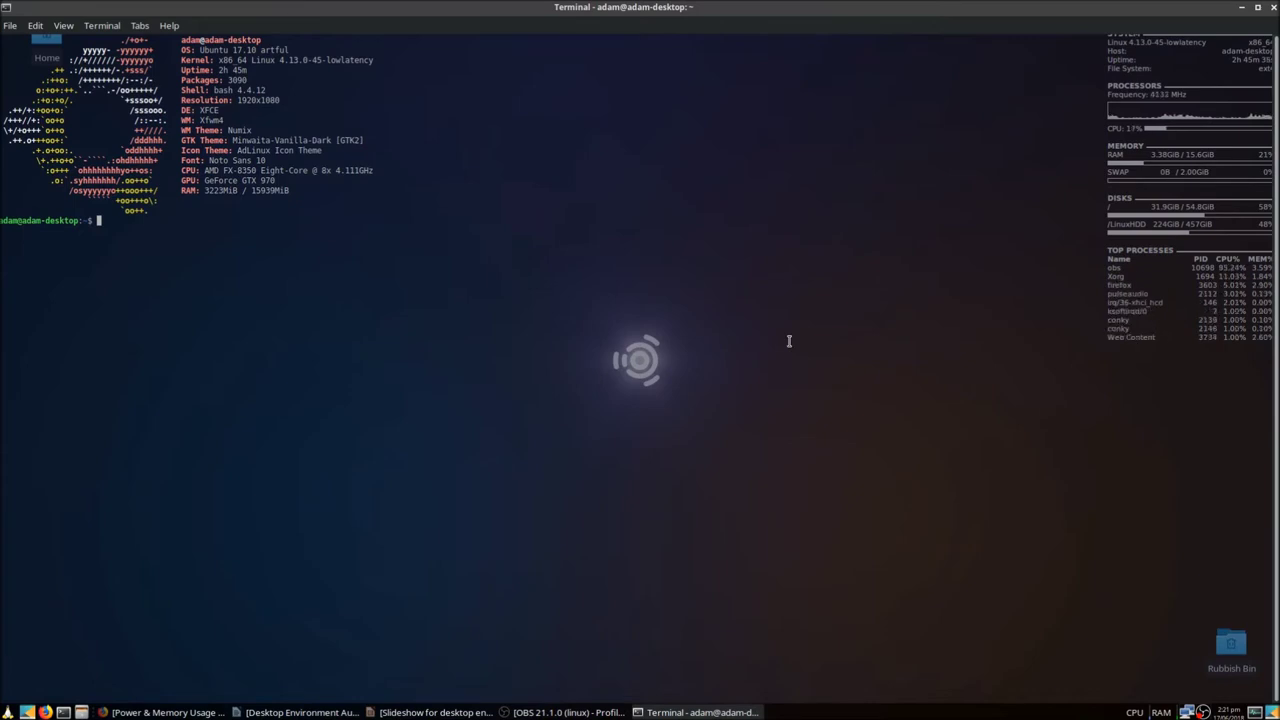
- Run 'sudo apt install xfce4 gnome plasma-desktop unity cinnamon budgie-desktop mate lxde lxqt openbox i3'
type("sudo apt ")
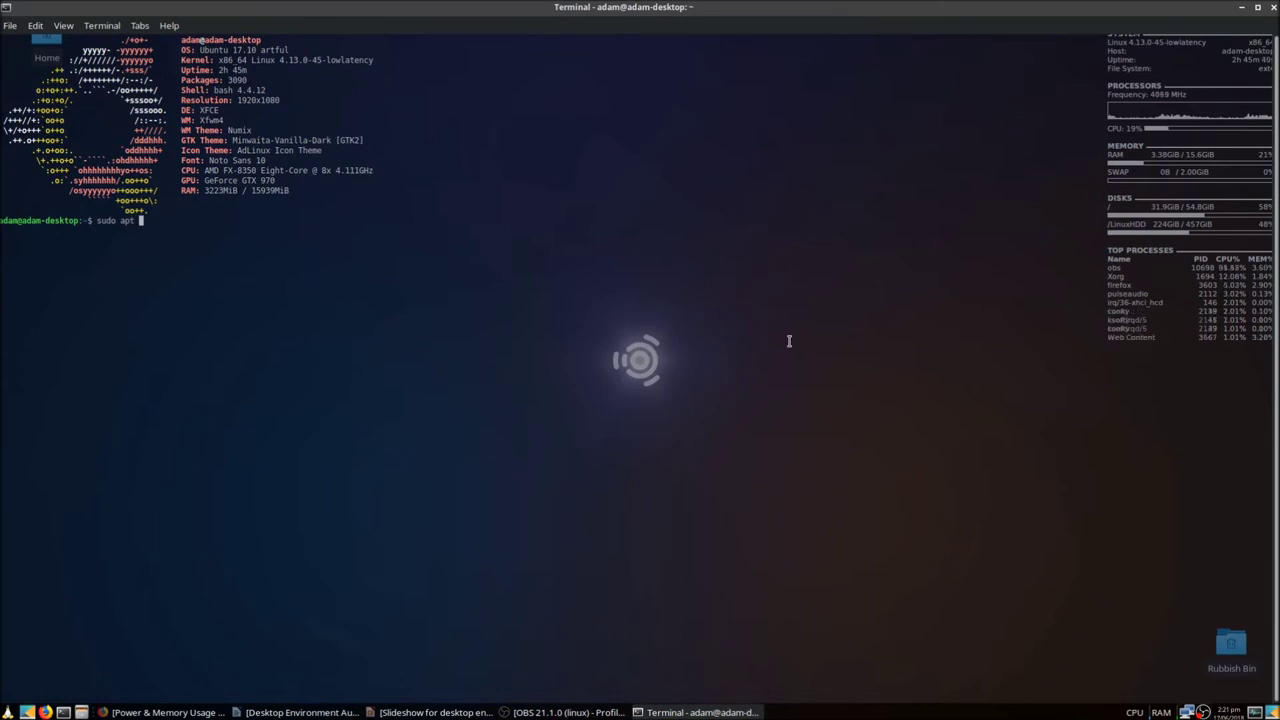
type("install xfce4")
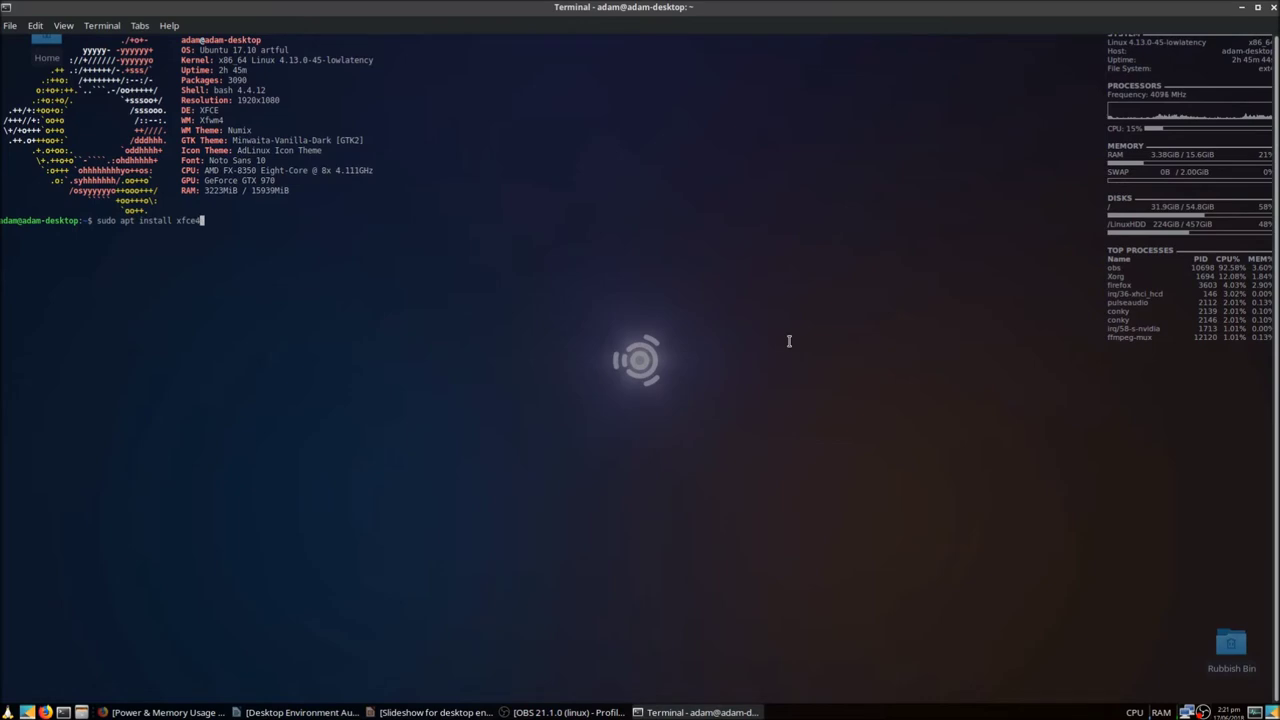
type(" gnome")
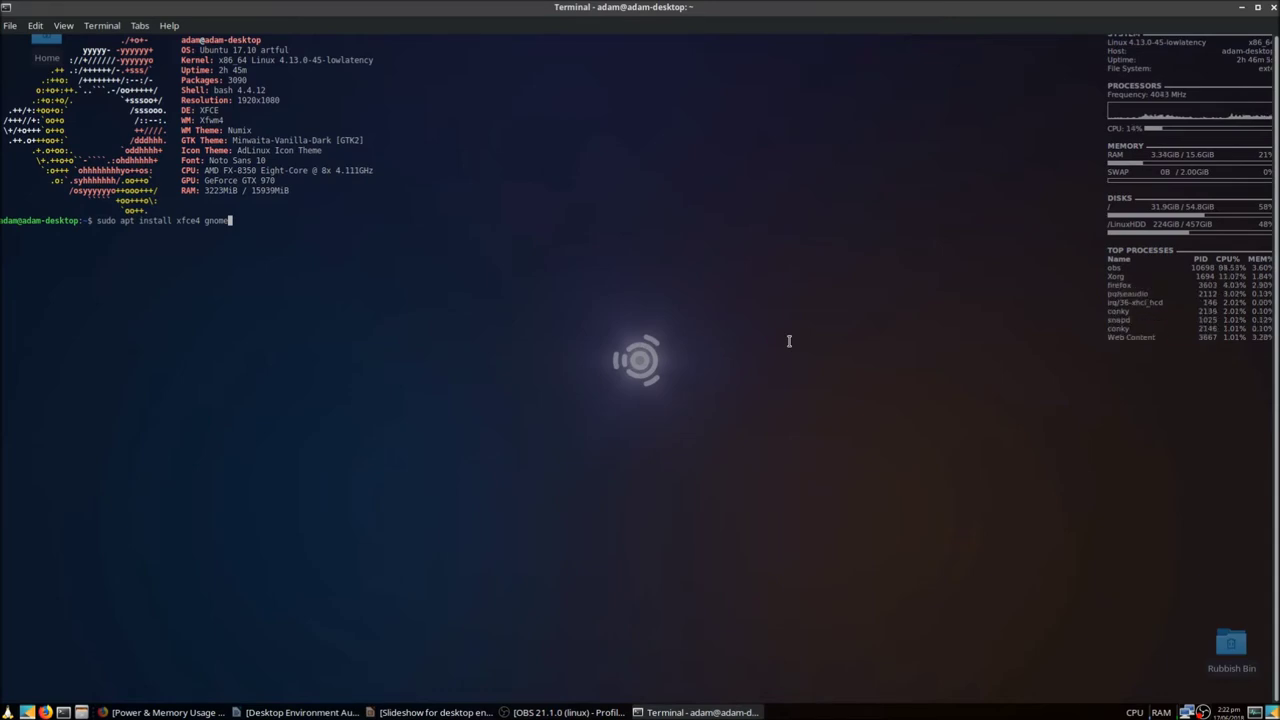
type("plasma-desk")
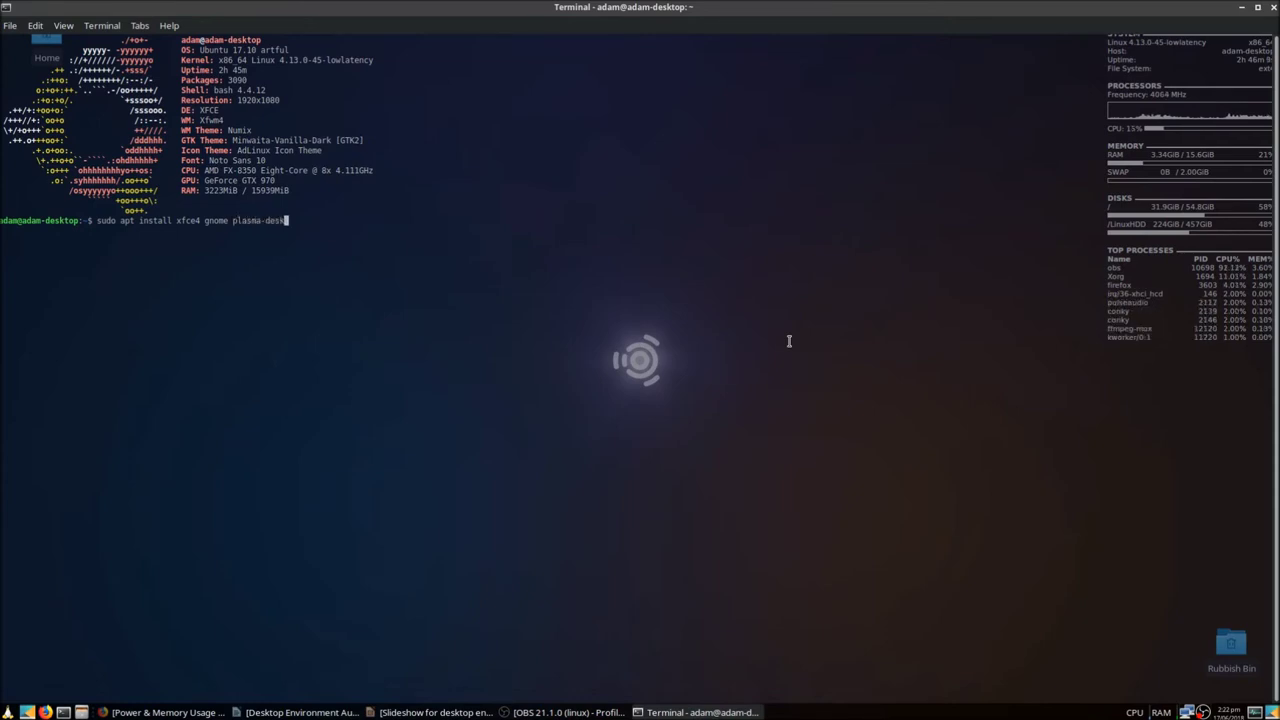
type("top ")
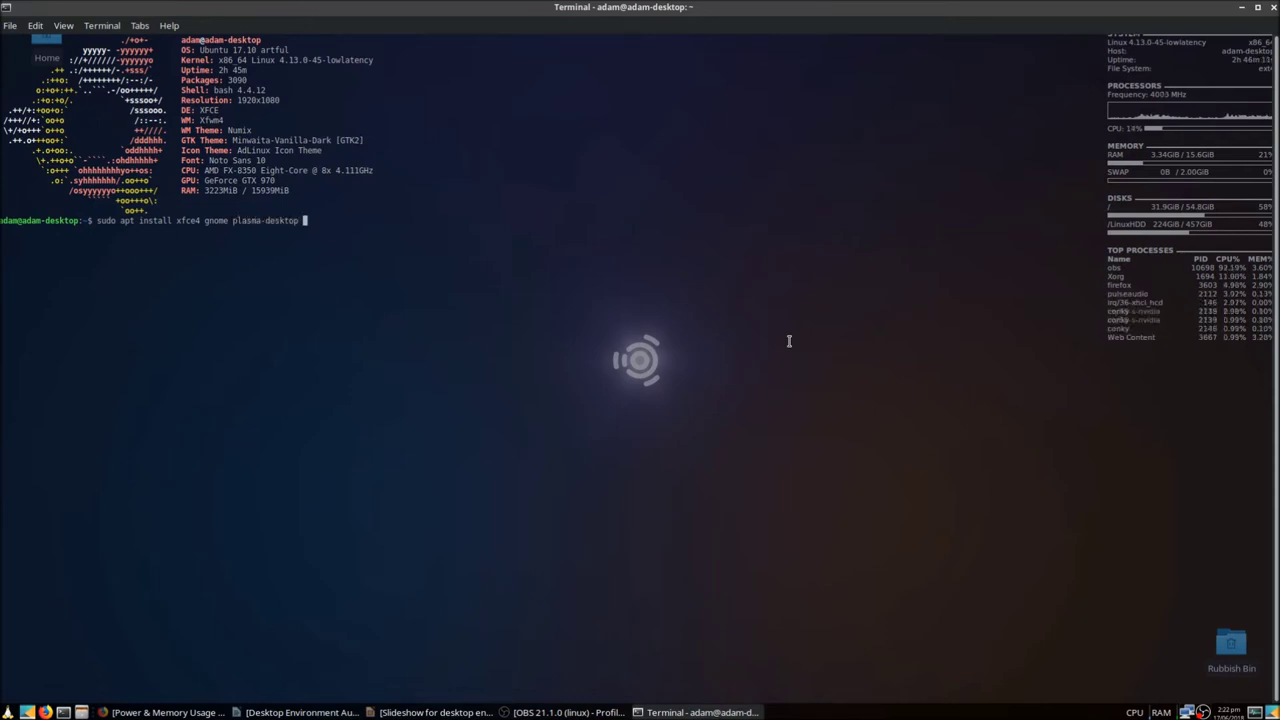
type("unity ")
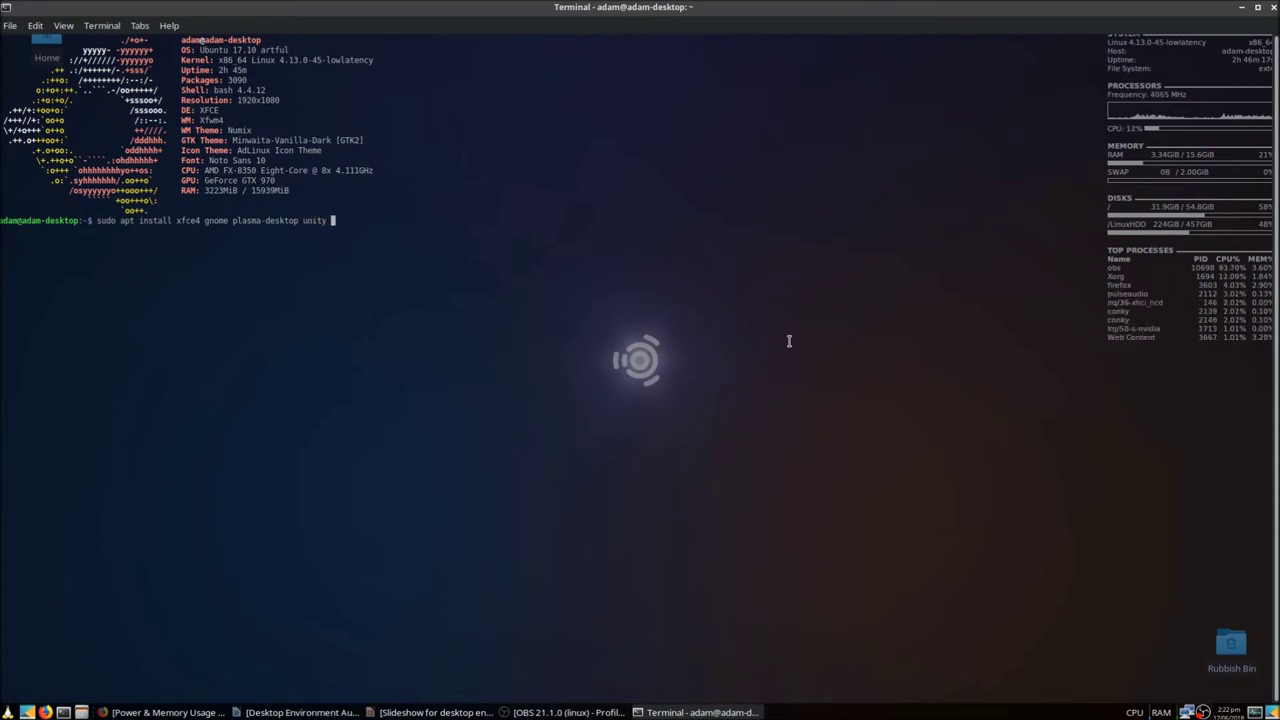
type("cinnamon ")
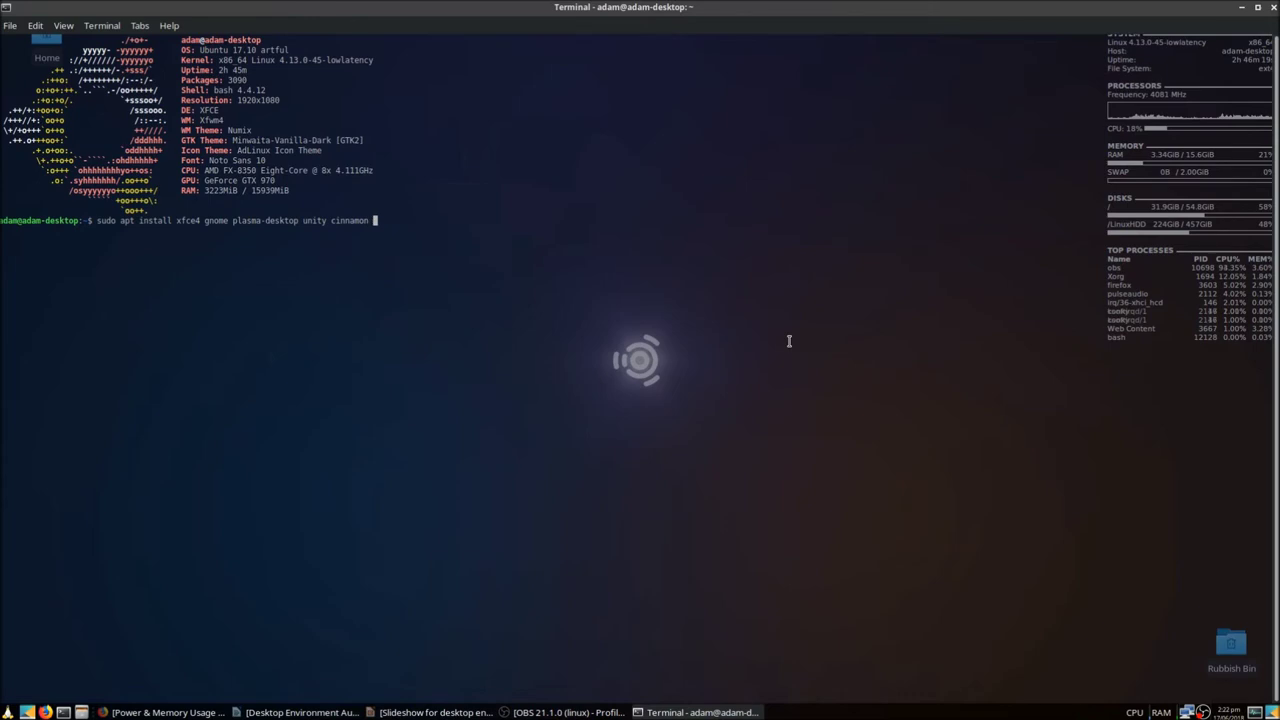
type("budgie")
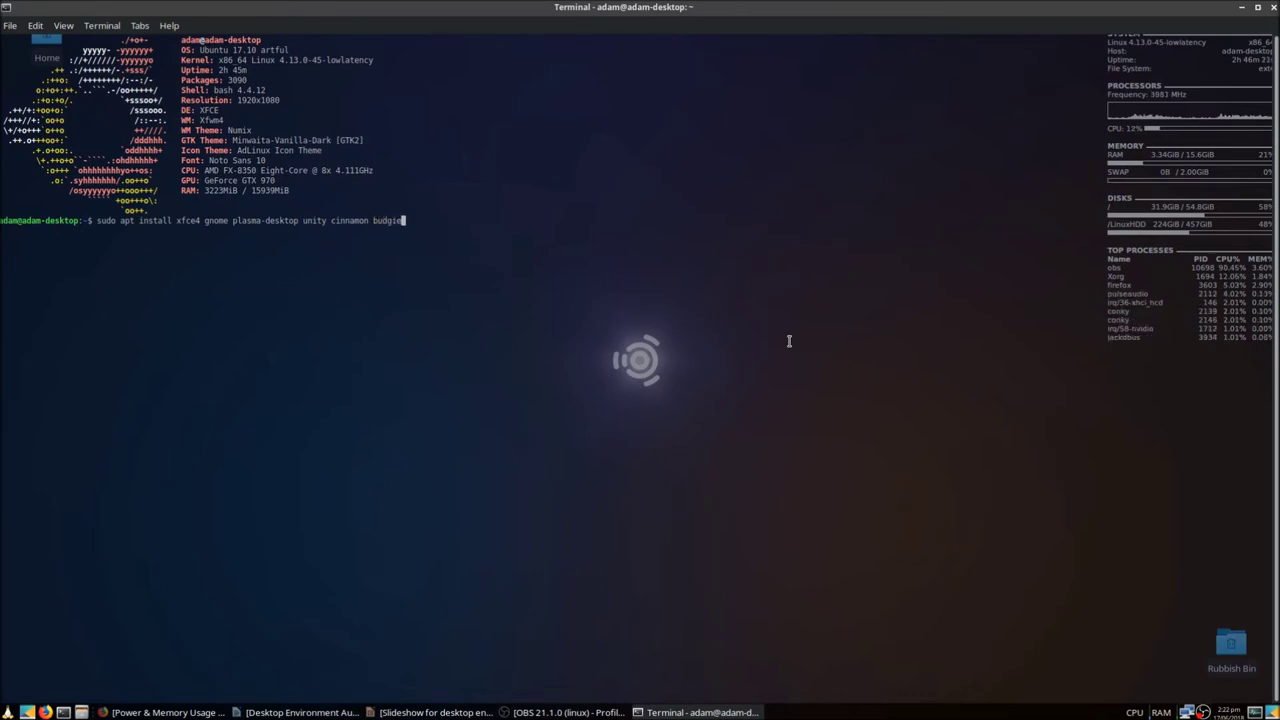
type("-desk")
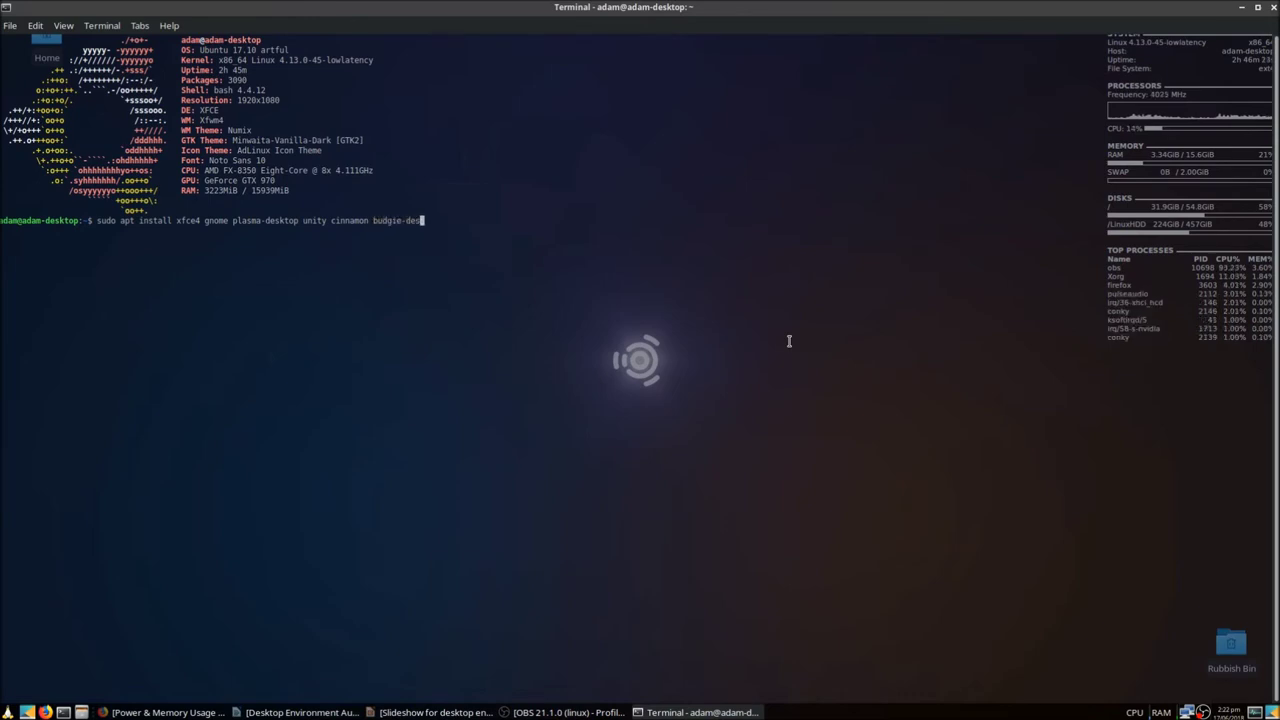
type("top ")
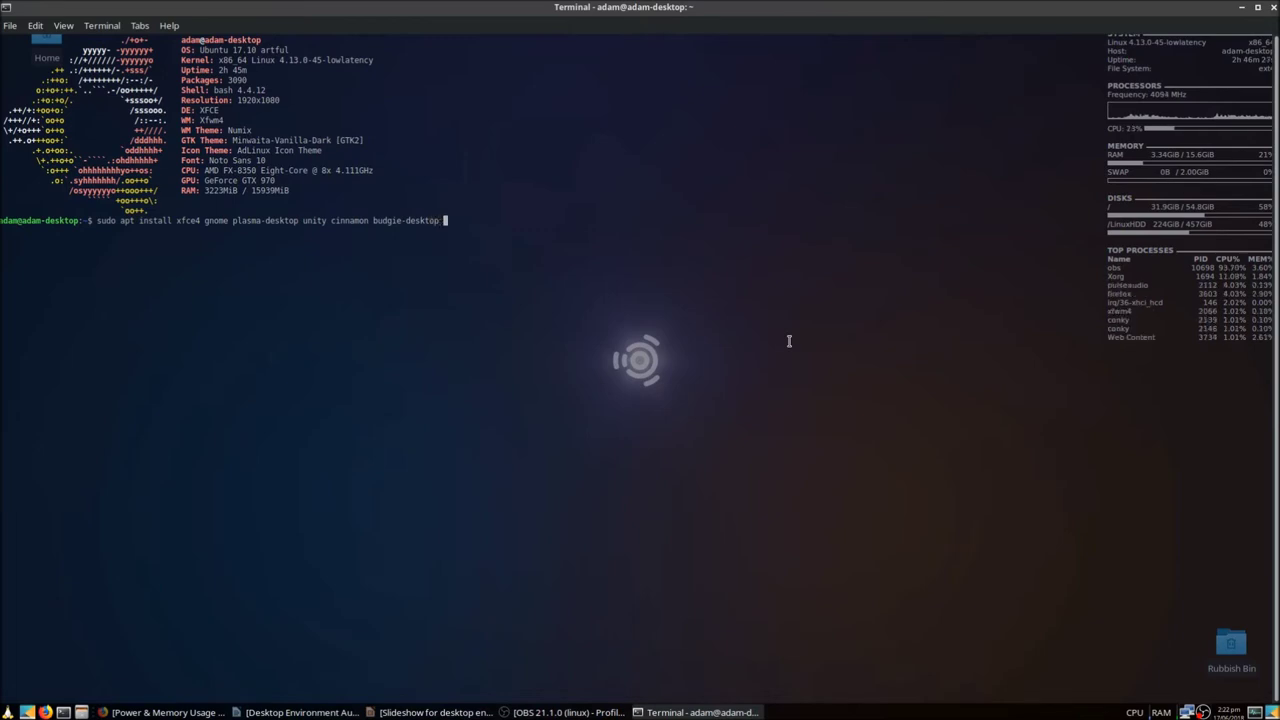
type("mate ")
type("l")
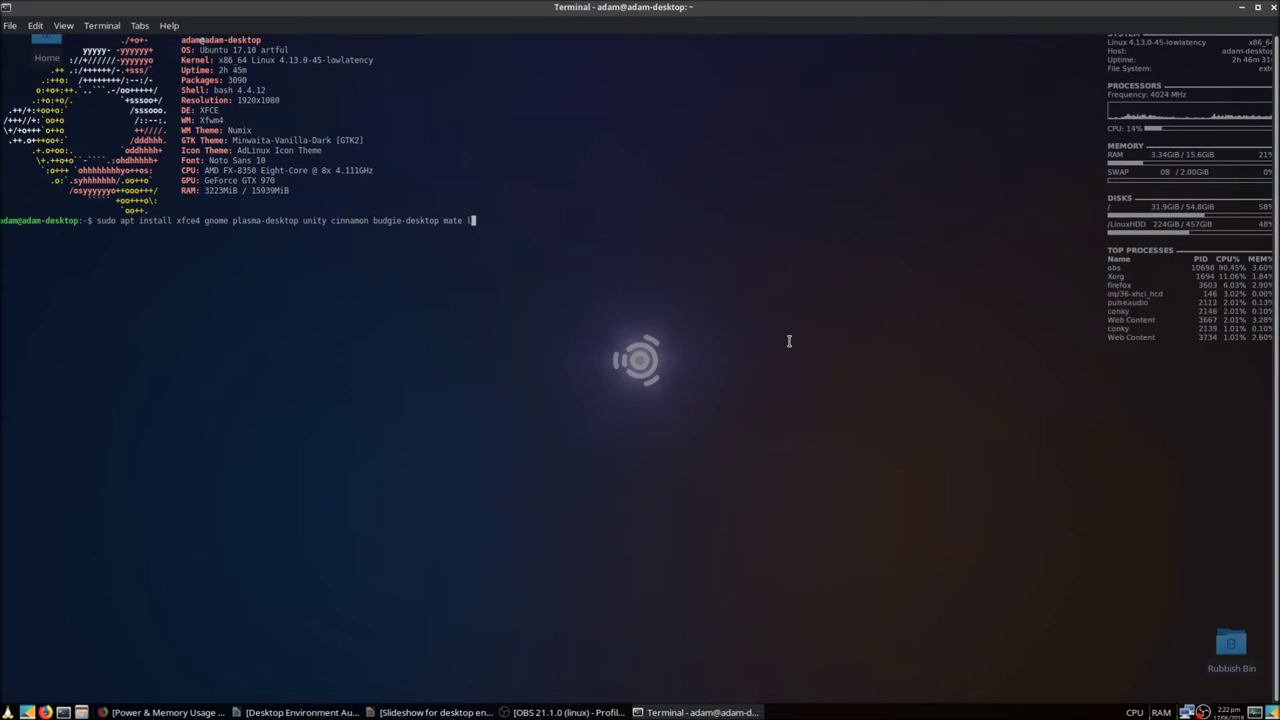
type("xde lxqt")
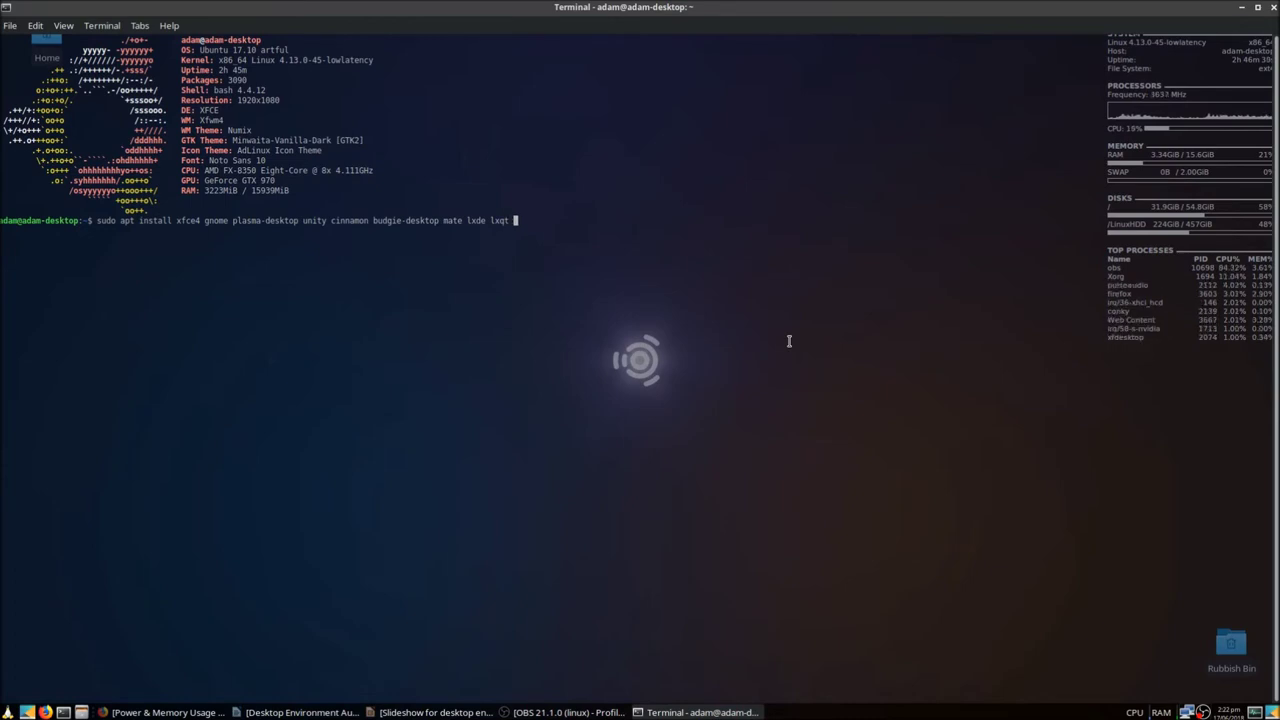
type(" openbox ")
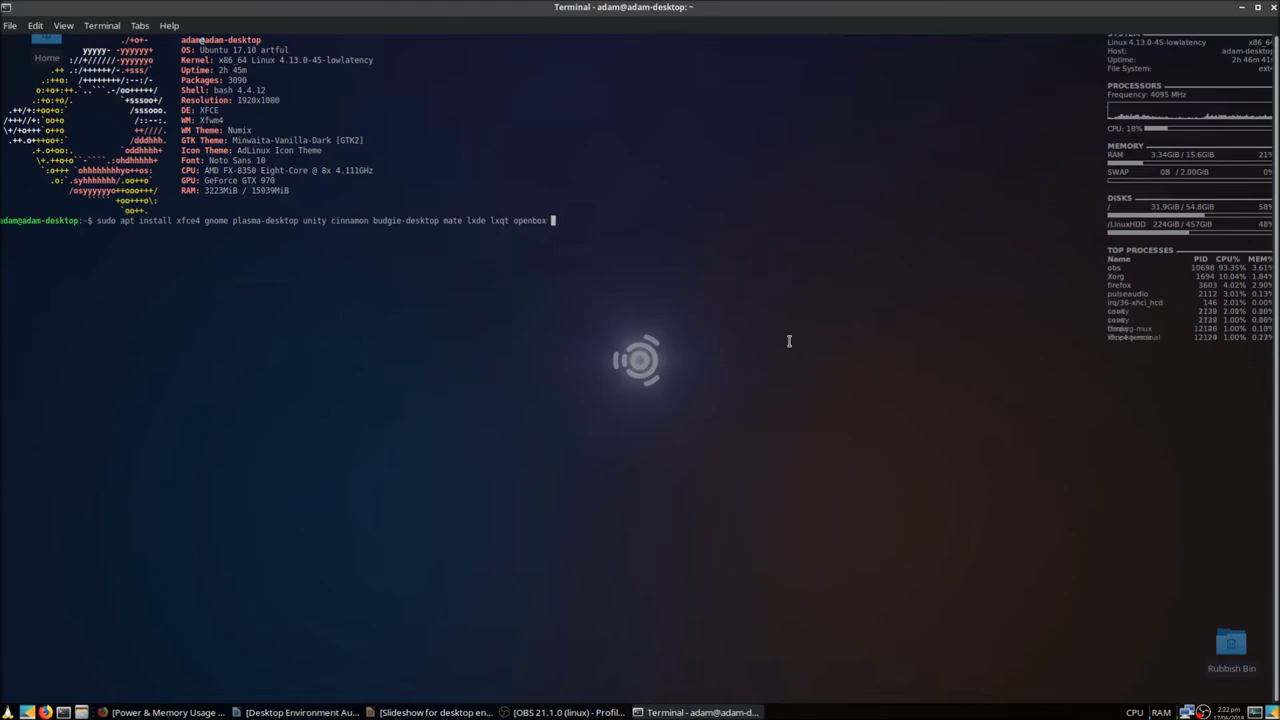
type("i")
type("3")
key("Return")
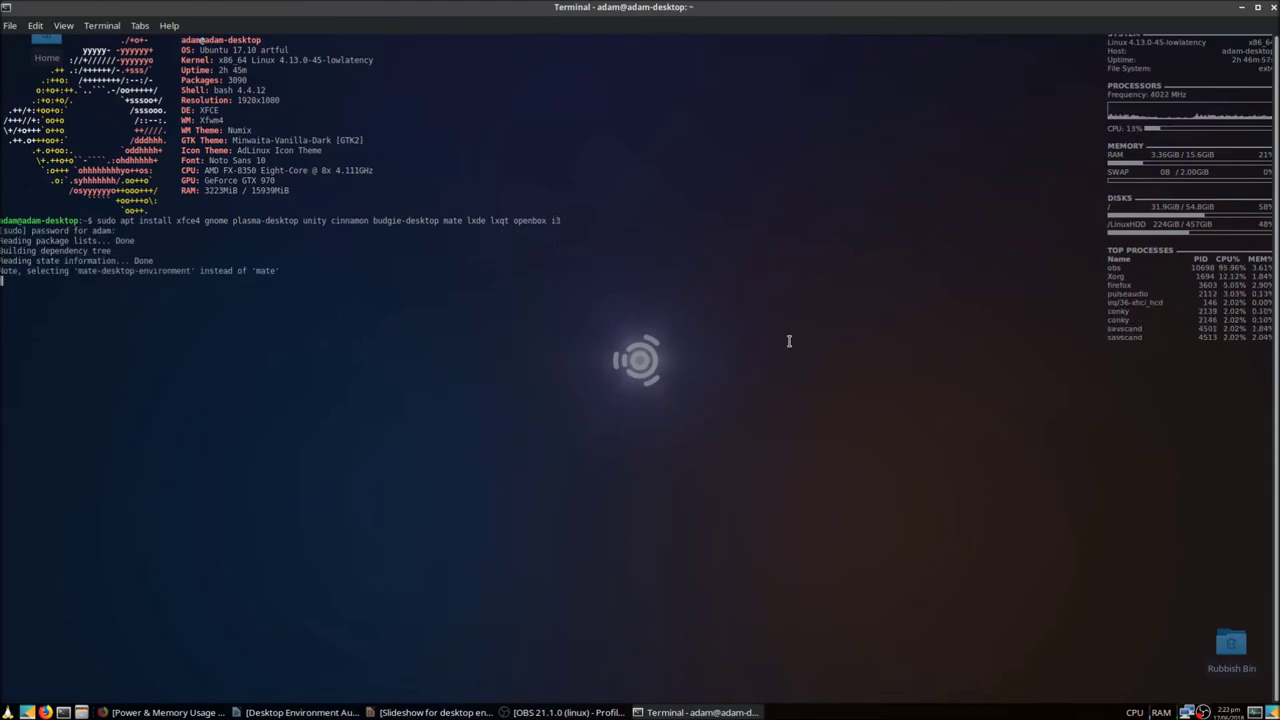